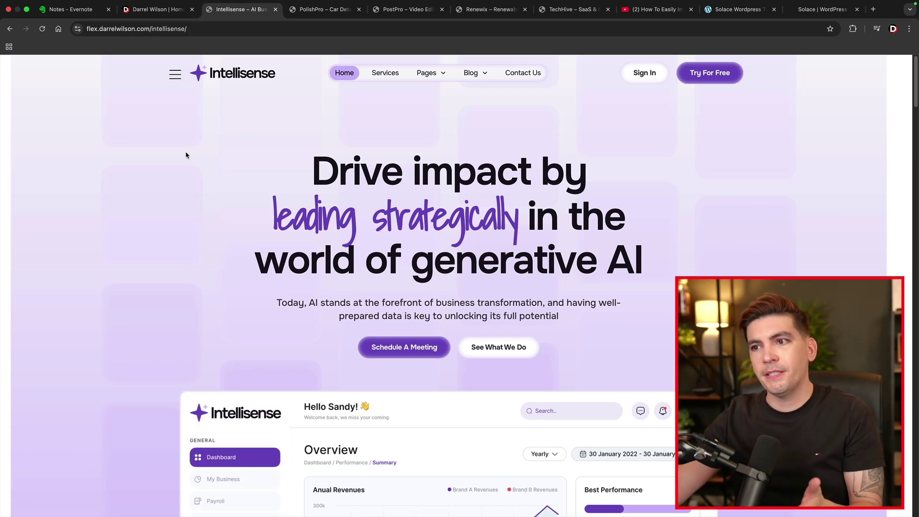
# Step: Close the Intellisense side panel and scroll through the business intelligence blog post
pyautogui.click(176, 75)
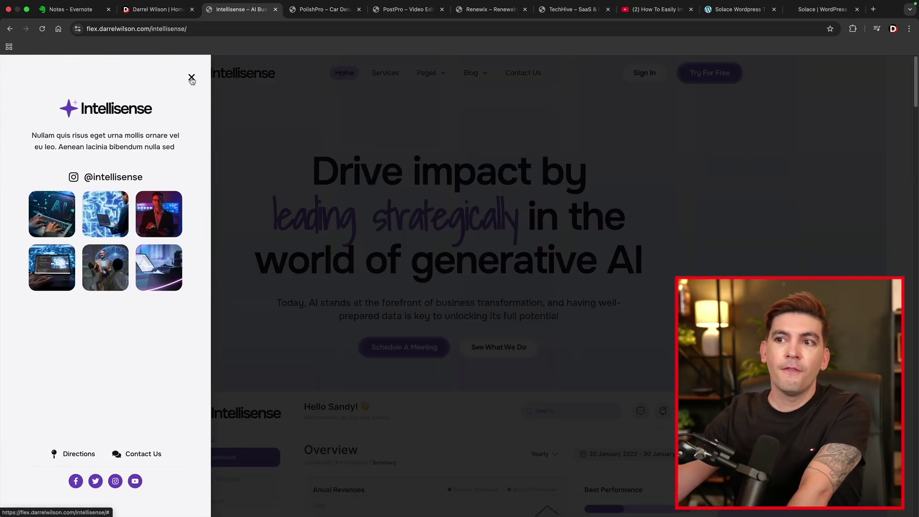
pyautogui.click(192, 77)
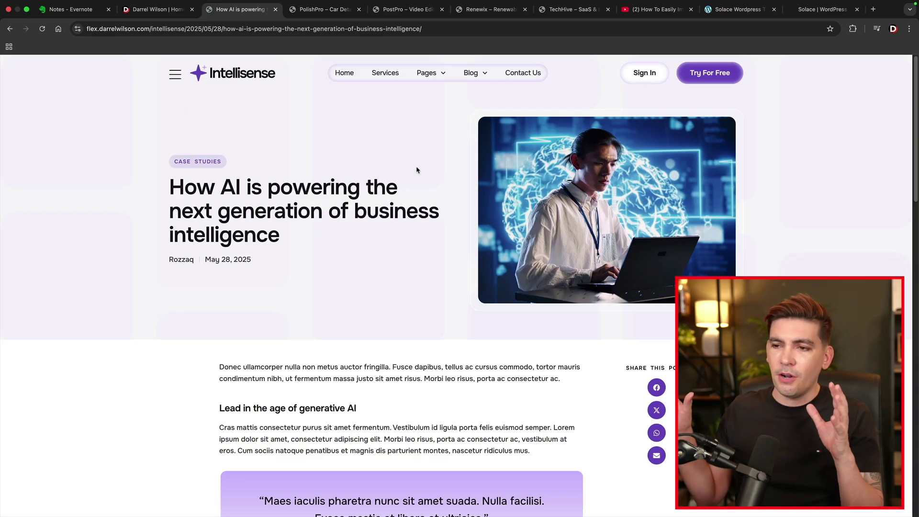
pyautogui.scroll(-2, 434, 206)
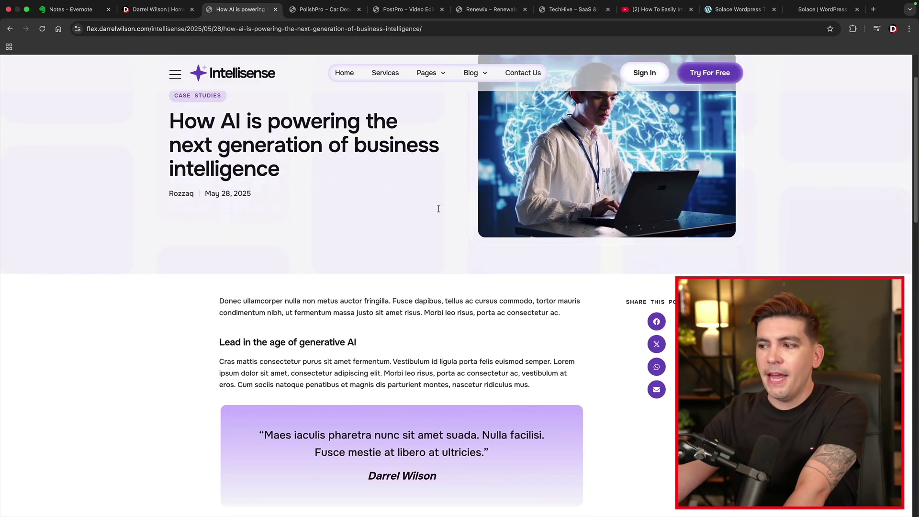
pyautogui.scroll(-1, 436, 207)
pyautogui.scroll(-1, 437, 208)
pyautogui.scroll(-1, 439, 209)
pyautogui.scroll(-2, 438, 208)
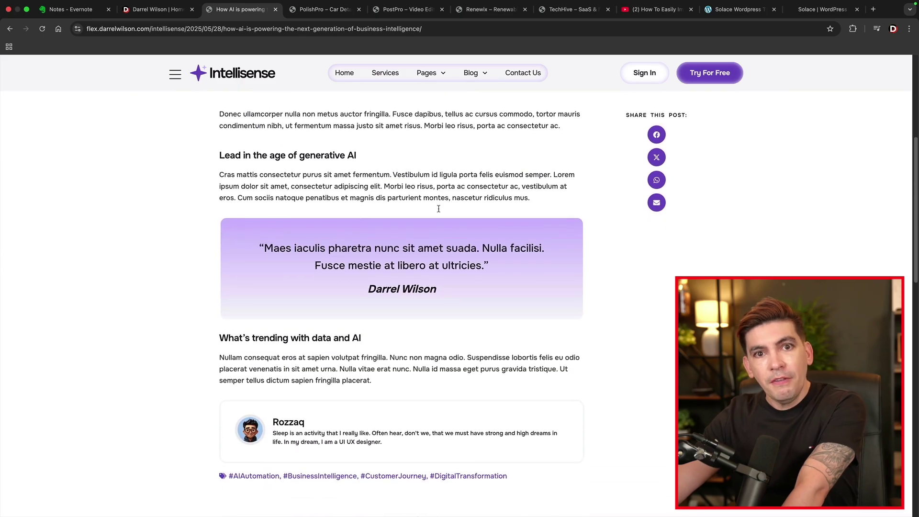
pyautogui.scroll(-5, 438, 210)
pyautogui.scroll(-1, 438, 212)
pyautogui.scroll(-2, 439, 213)
pyautogui.scroll(-3, 439, 214)
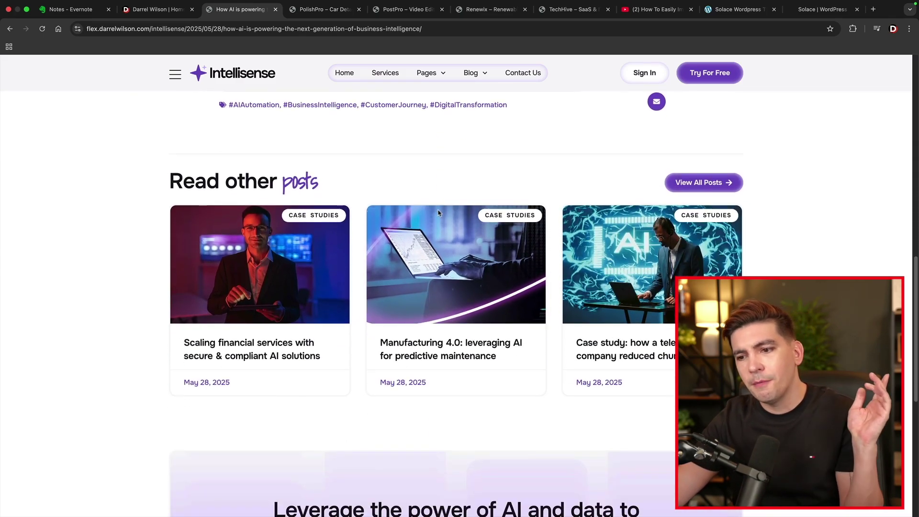
pyautogui.scroll(-6, 449, 218)
pyautogui.scroll(-5, 459, 230)
pyautogui.scroll(-1, 459, 232)
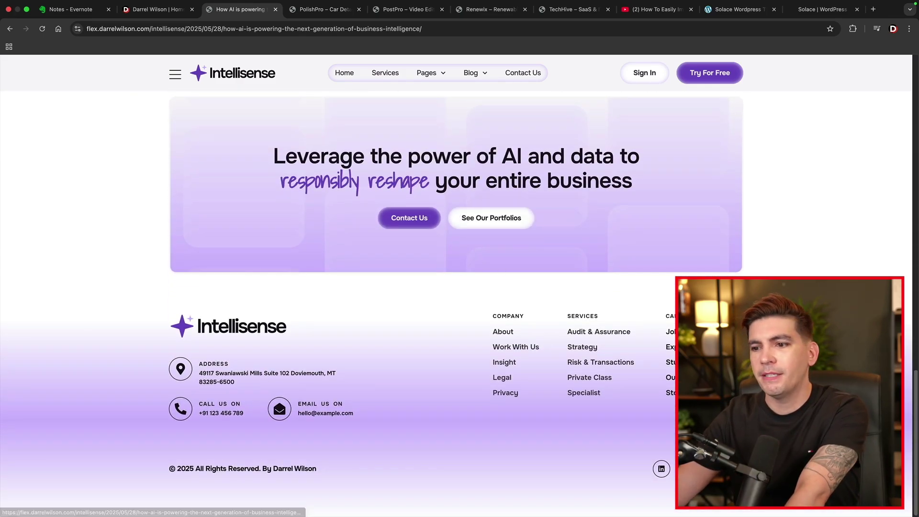
pyautogui.moveTo(916, 409); pyautogui.dragTo(915, 96)
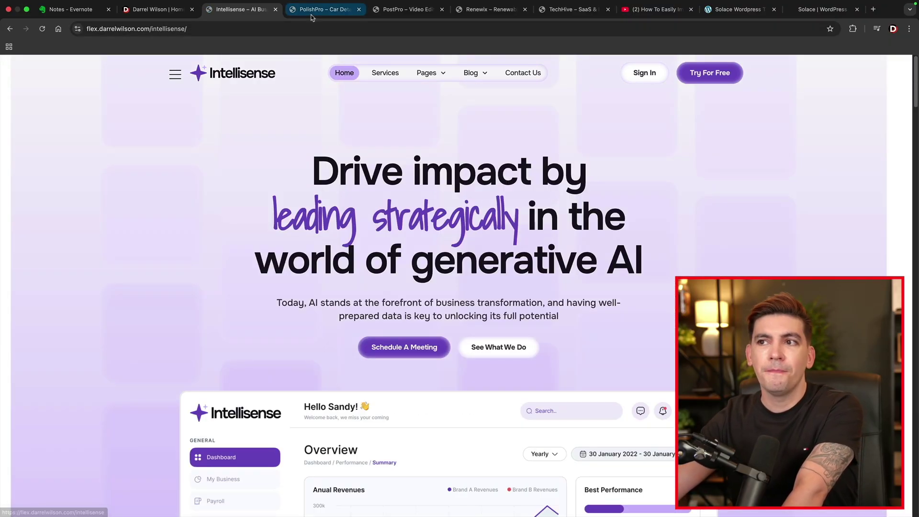
# Step: Review the PolishPro car-detailing homepage sections, then bring up the PostPro video-editing demo
pyautogui.click(314, 11)
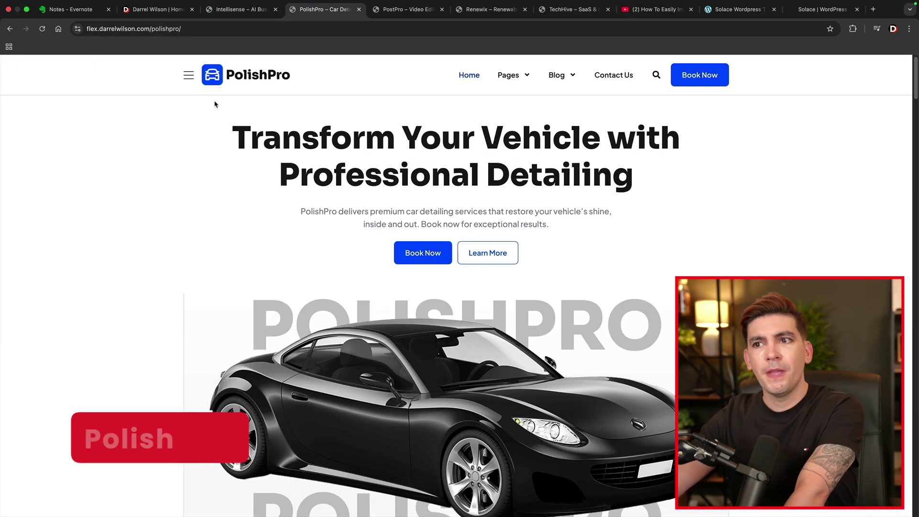
pyautogui.scroll(-2, 352, 173)
pyautogui.scroll(-2, 436, 187)
pyautogui.scroll(-1, 436, 187)
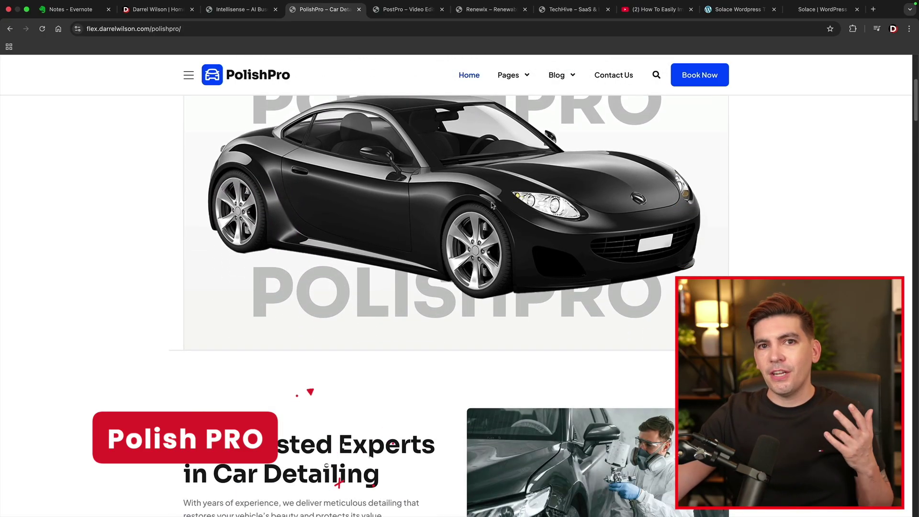
pyautogui.scroll(-1, 535, 257)
pyautogui.scroll(-1, 536, 257)
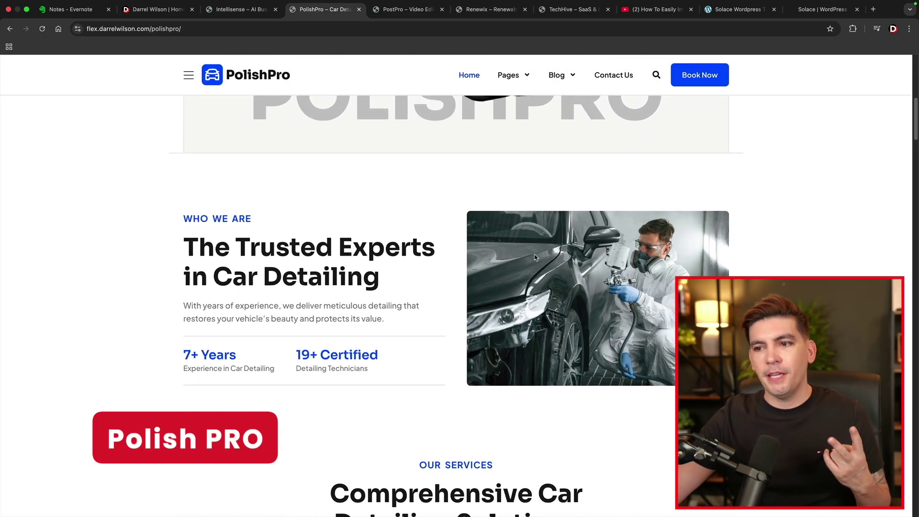
pyautogui.scroll(-1, 535, 257)
pyautogui.scroll(-1, 535, 258)
pyautogui.scroll(-1, 535, 257)
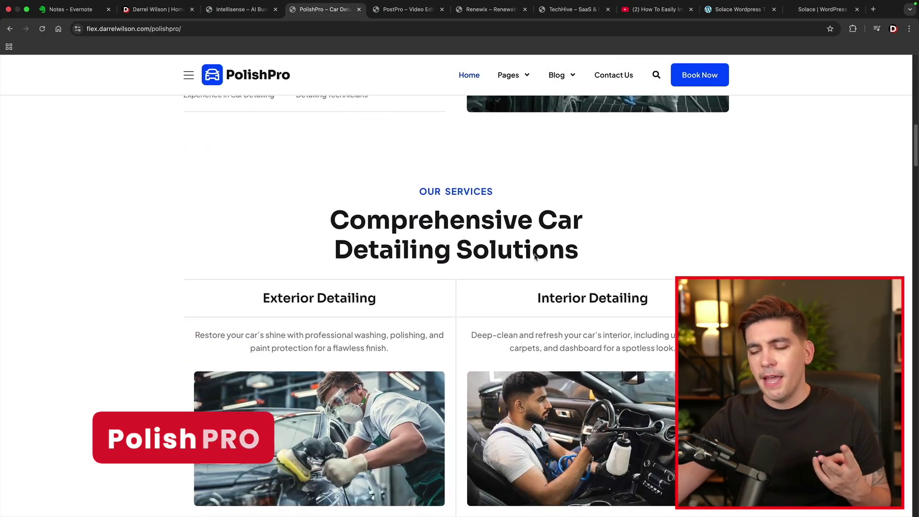
pyautogui.scroll(-1, 535, 257)
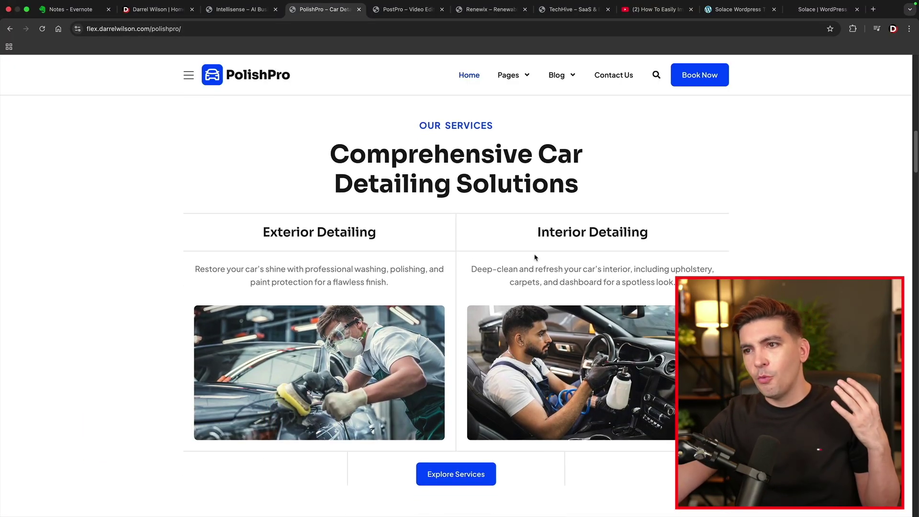
pyautogui.scroll(-1, 535, 257)
pyautogui.scroll(-1, 535, 257)
pyautogui.scroll(-1, 535, 257)
pyautogui.scroll(-1, 535, 258)
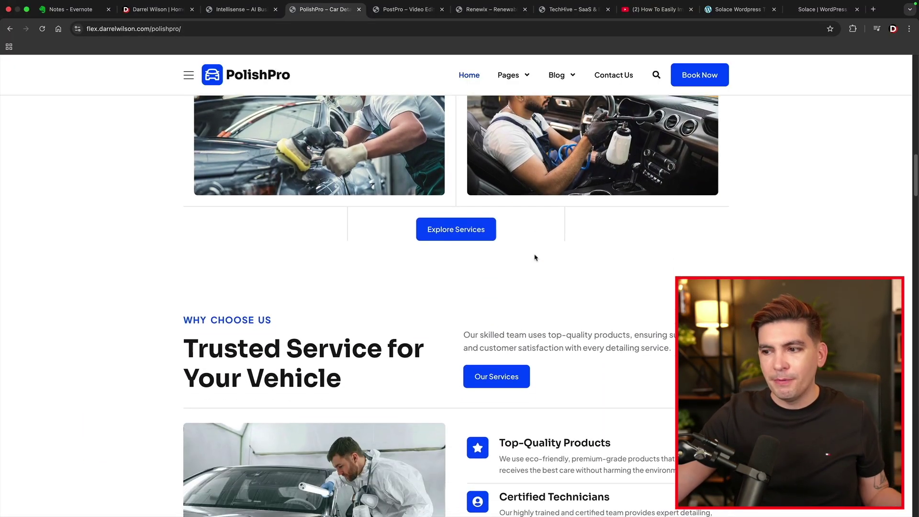
pyautogui.scroll(-1, 535, 257)
pyautogui.scroll(-1, 535, 257)
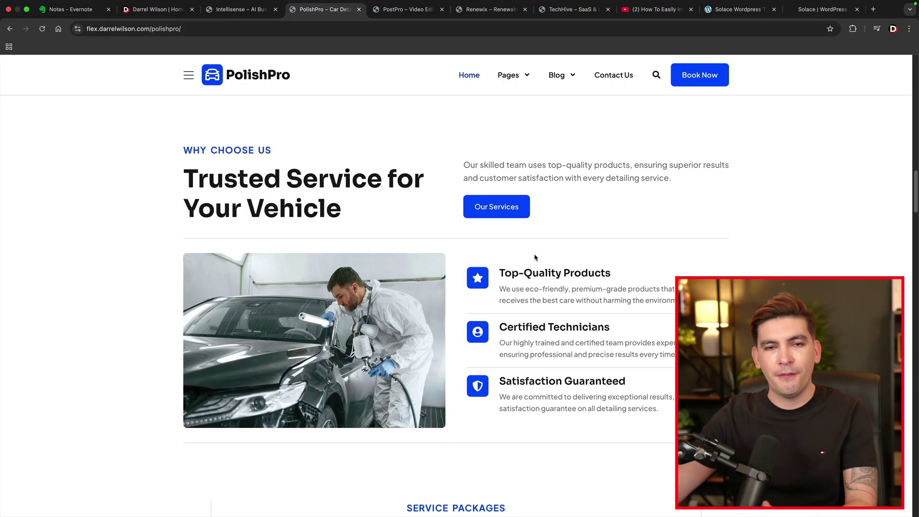
pyautogui.moveTo(915, 188)
pyautogui.mouseDown()
pyautogui.moveTo(916, 274)
pyautogui.moveTo(916, 65)
pyautogui.mouseUp()
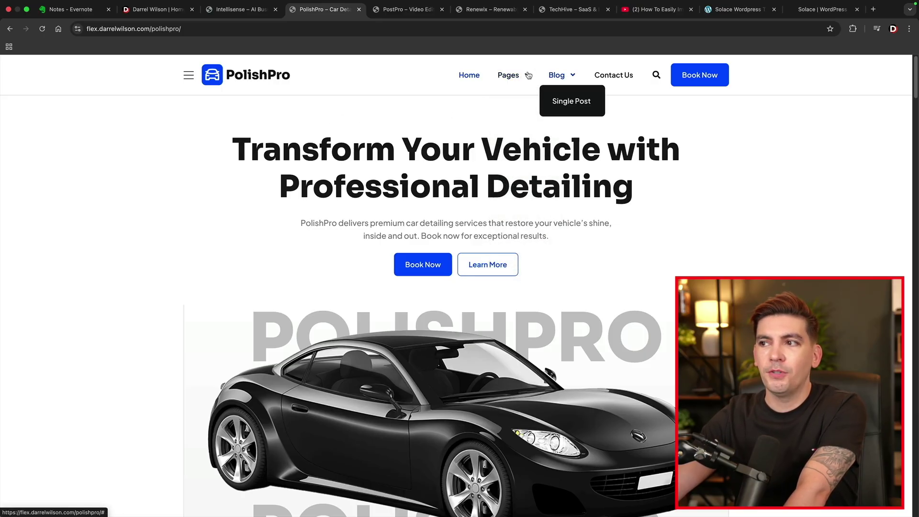
pyautogui.moveTo(513, 75)
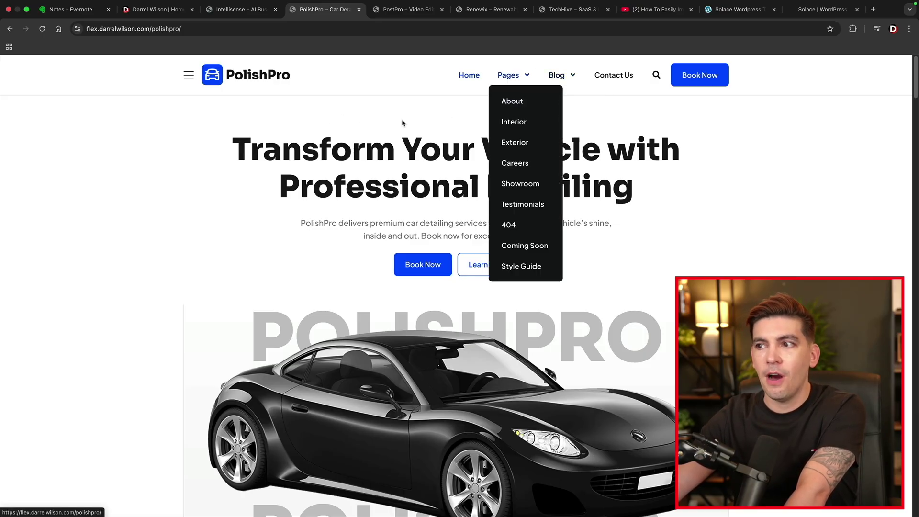
pyautogui.click(407, 9)
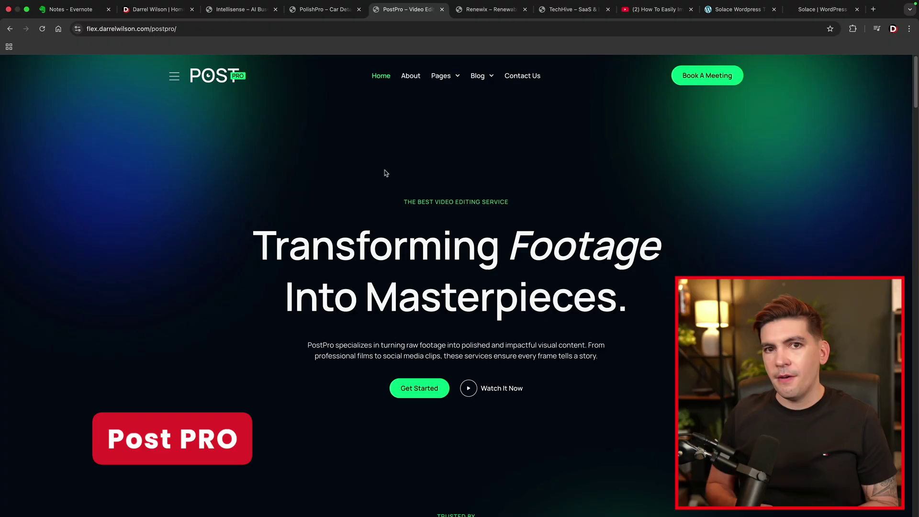
# Step: View PostPro's Services page from the Pages menu, then bring up the Renewix demo
pyautogui.click(449, 79)
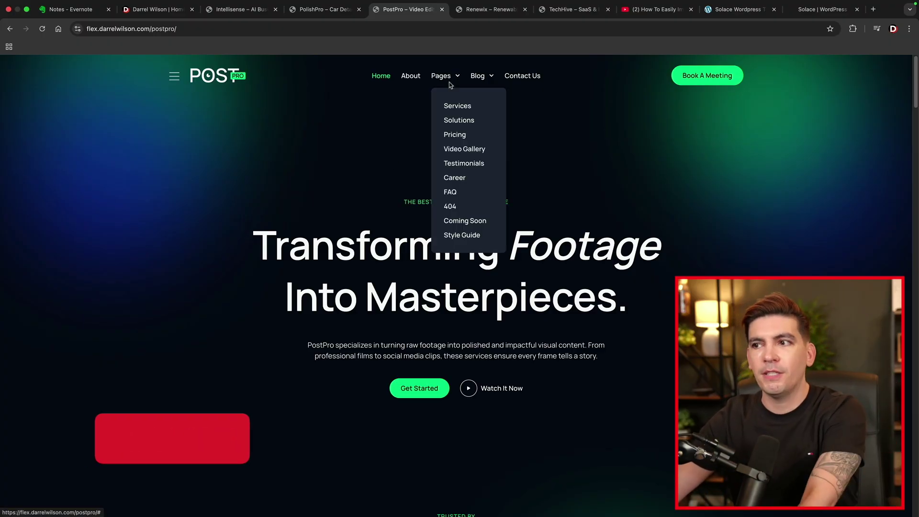
pyautogui.click(457, 106)
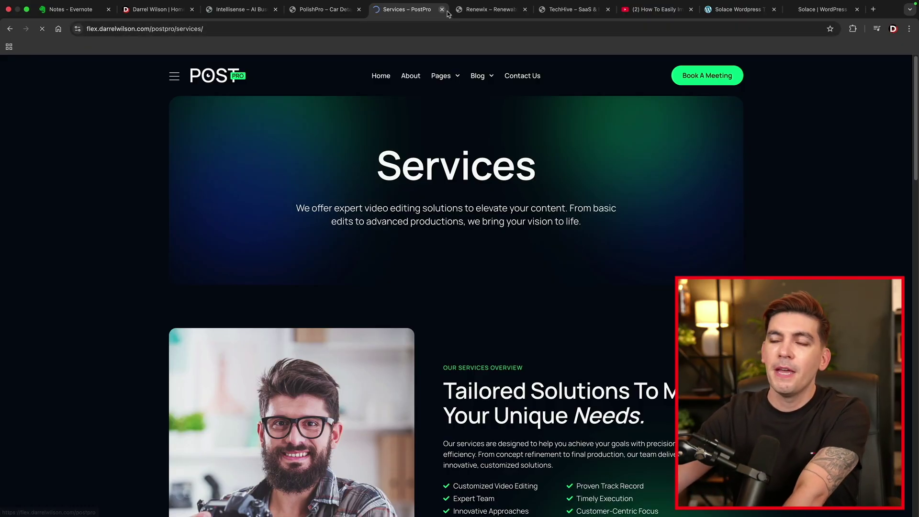
pyautogui.click(478, 12)
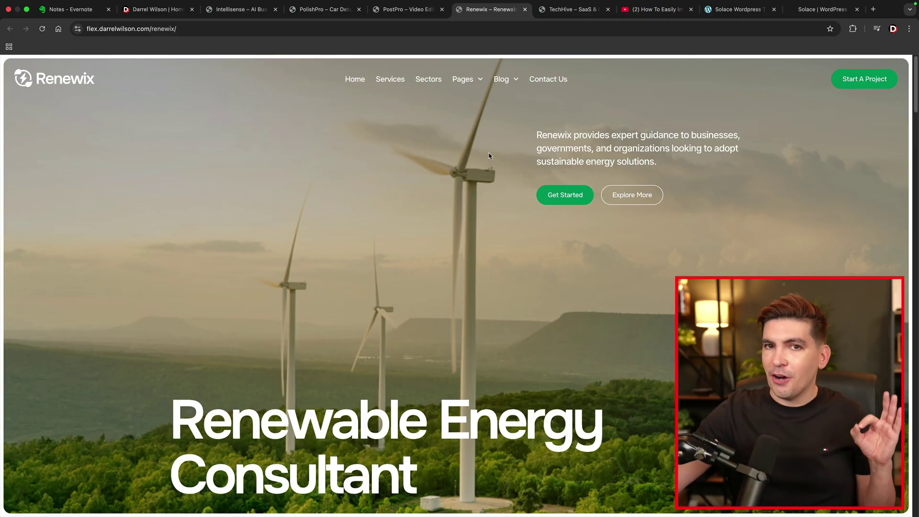
pyautogui.scroll(-1, 489, 155)
pyautogui.scroll(-3, 489, 157)
pyautogui.scroll(-1, 488, 159)
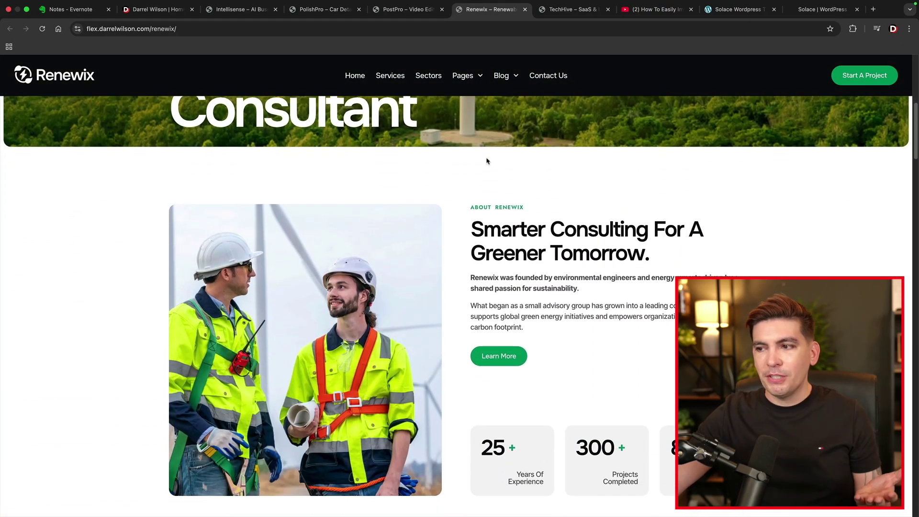
pyautogui.scroll(4, 488, 161)
pyautogui.scroll(1, 487, 161)
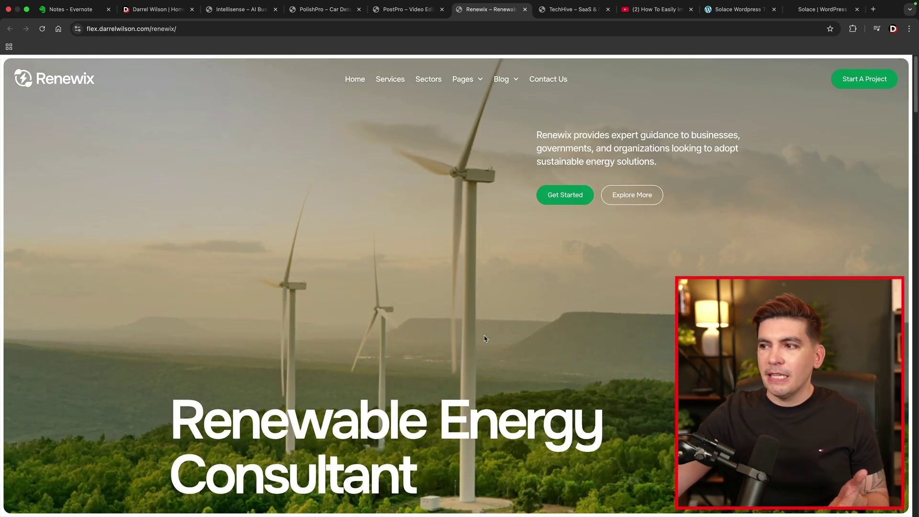
pyautogui.scroll(-3, 485, 338)
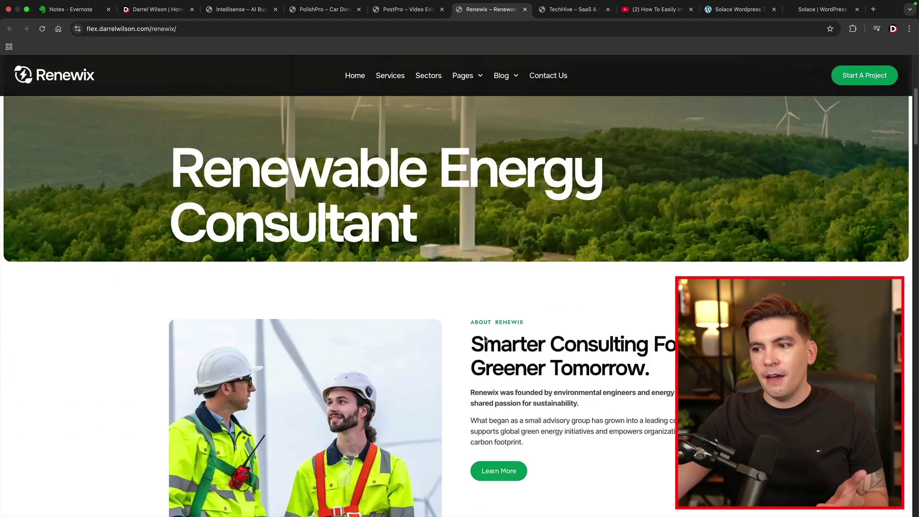
pyautogui.scroll(-1, 484, 340)
pyautogui.scroll(-1, 484, 340)
pyautogui.scroll(-1, 484, 339)
pyautogui.scroll(-1, 484, 340)
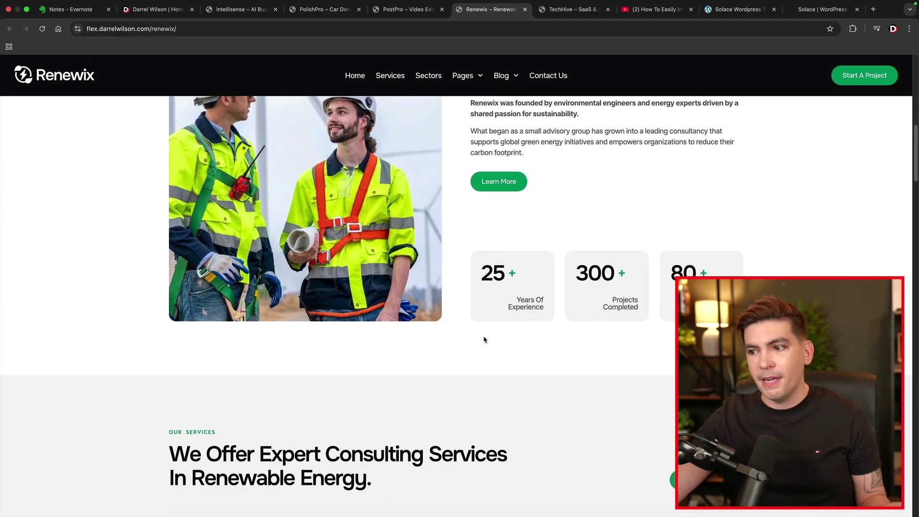
pyautogui.scroll(-1, 484, 340)
pyautogui.scroll(-1, 483, 339)
pyautogui.scroll(-1, 484, 339)
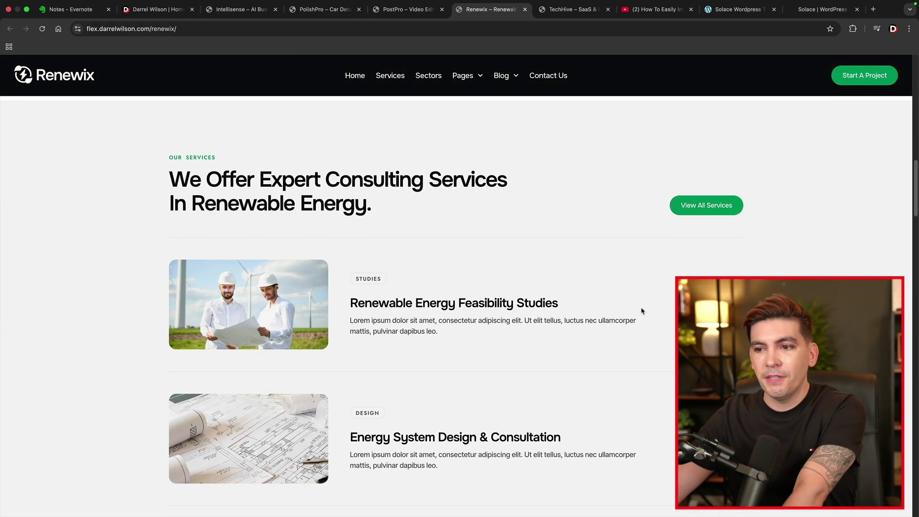
pyautogui.moveTo(917, 208)
pyautogui.mouseDown()
pyautogui.moveTo(917, 401)
pyautogui.moveTo(908, 176)
pyautogui.moveTo(348, 83)
pyautogui.mouseUp()
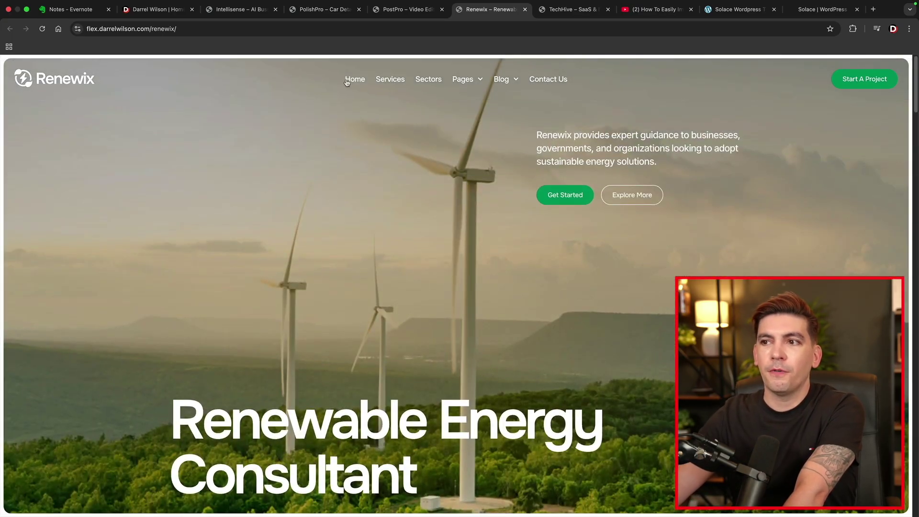
# Step: View TechHive's three monthly pricing plans, then return to the Intellisense demo
pyautogui.click(560, 16)
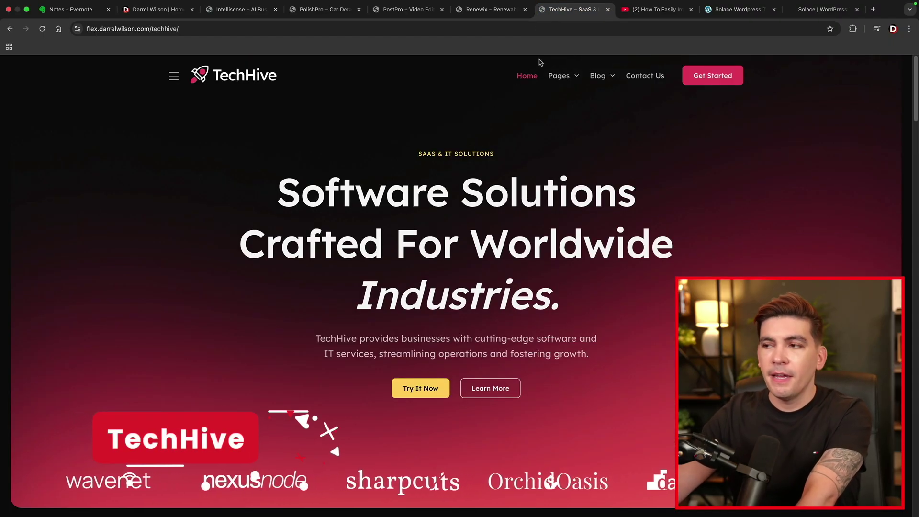
pyautogui.moveTo(561, 76)
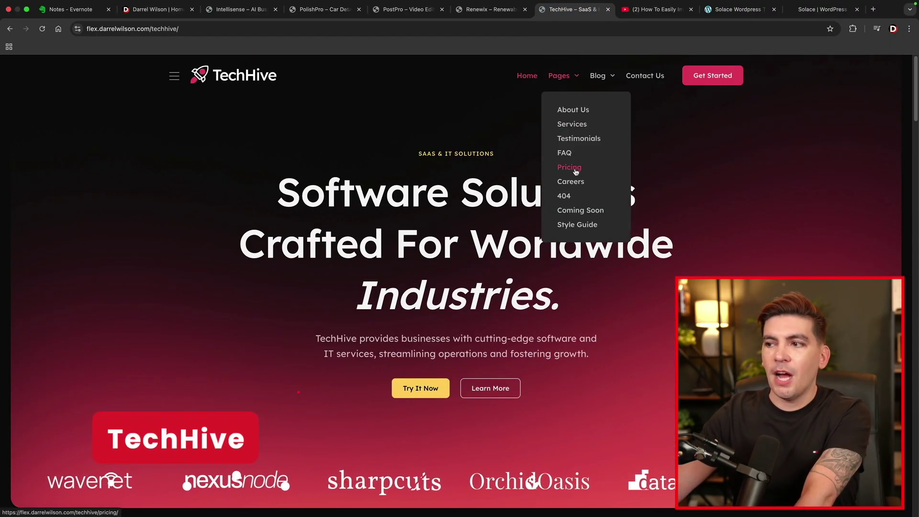
pyautogui.click(575, 170)
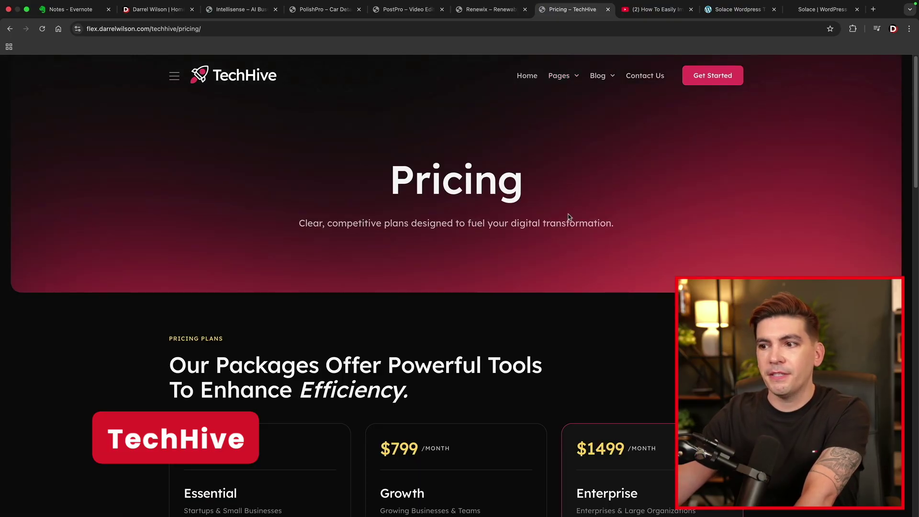
pyautogui.scroll(-3, 569, 217)
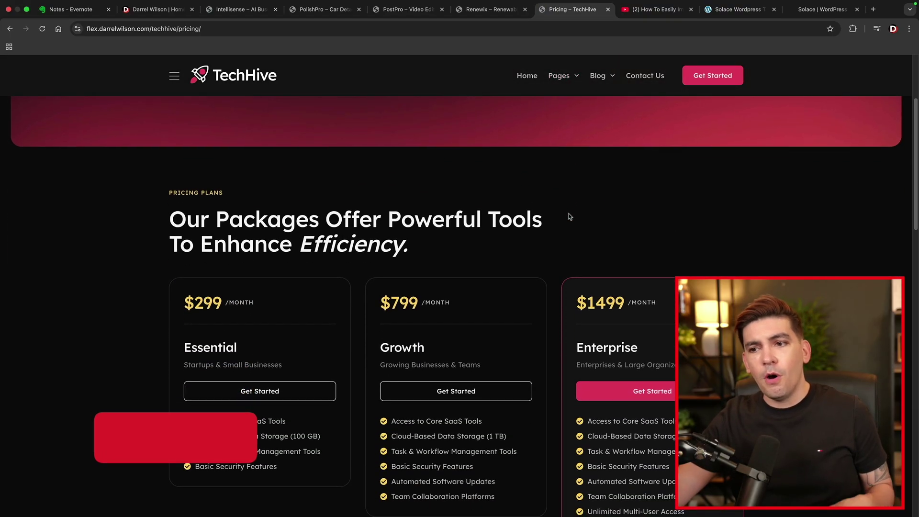
pyautogui.scroll(-2, 568, 217)
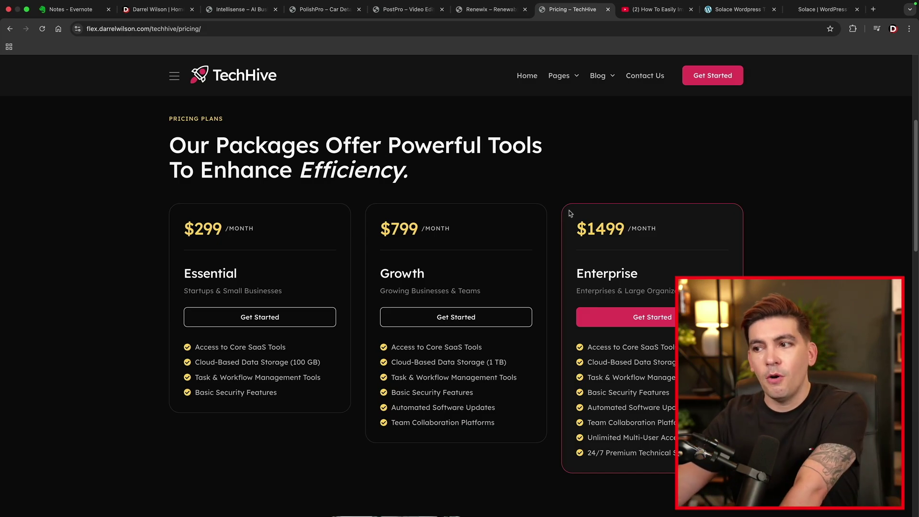
pyautogui.scroll(5, 538, 117)
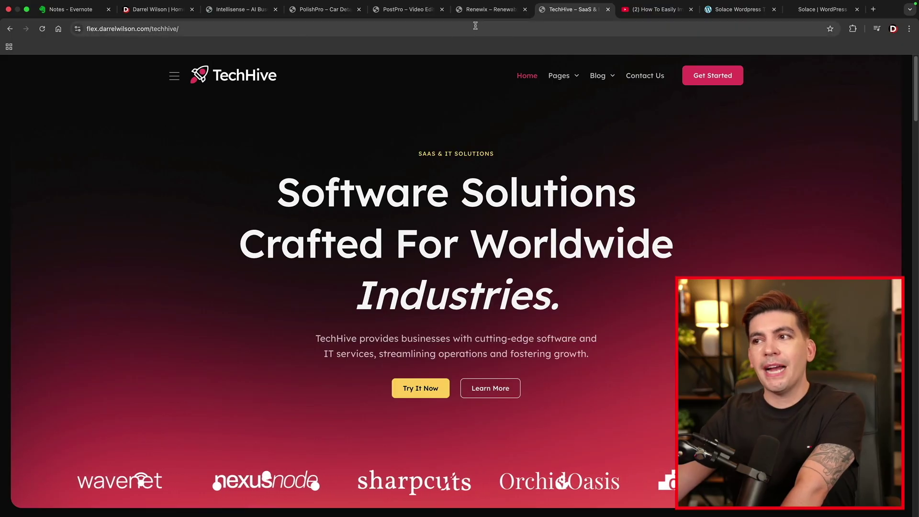
pyautogui.click(488, 9)
pyautogui.click(406, 9)
pyautogui.click(333, 13)
pyautogui.click(241, 12)
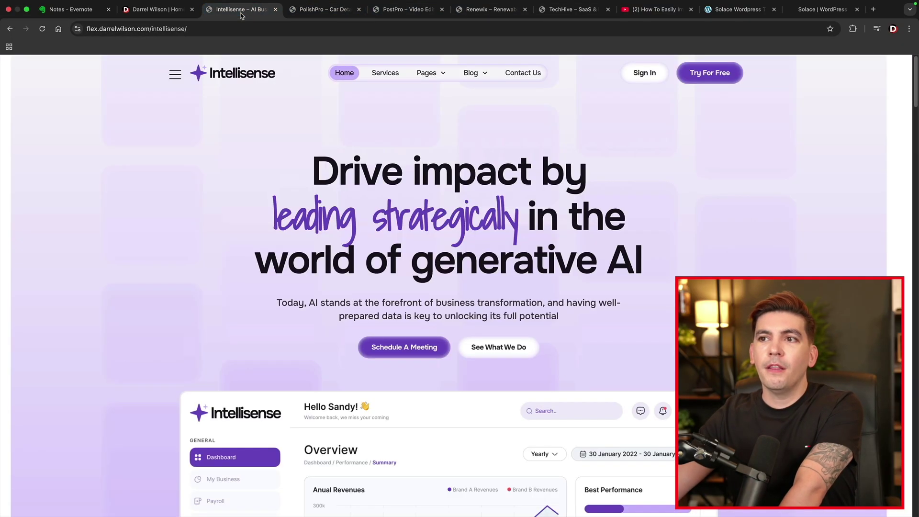
# Step: Open the $29 Intellisense AI Business Consultant kit page on darrelwilson.com
pyautogui.click(164, 11)
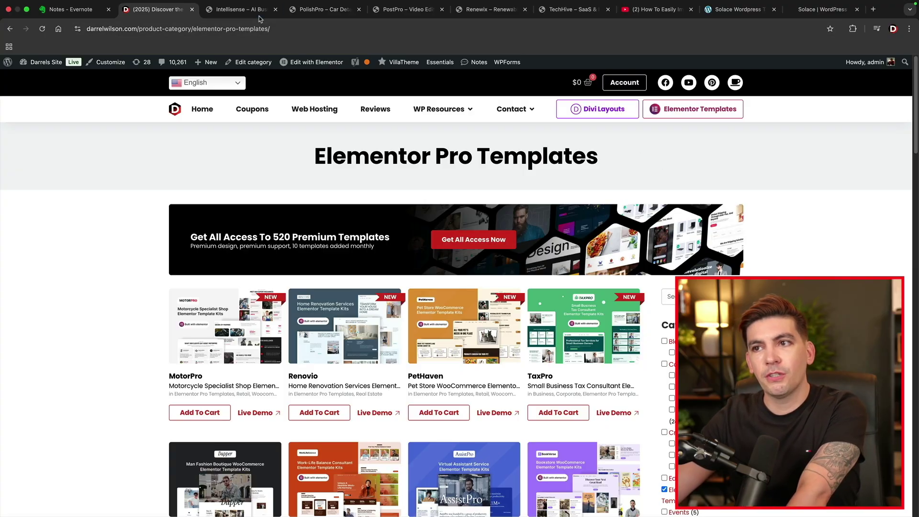
pyautogui.click(237, 9)
pyautogui.click(154, 18)
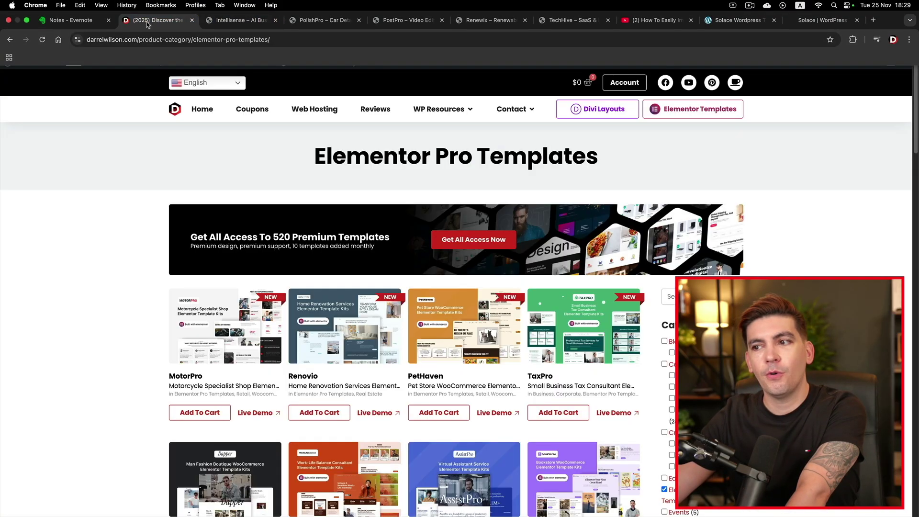
pyautogui.scroll(-3, 453, 224)
pyautogui.scroll(-3, 454, 223)
pyautogui.scroll(-4, 454, 223)
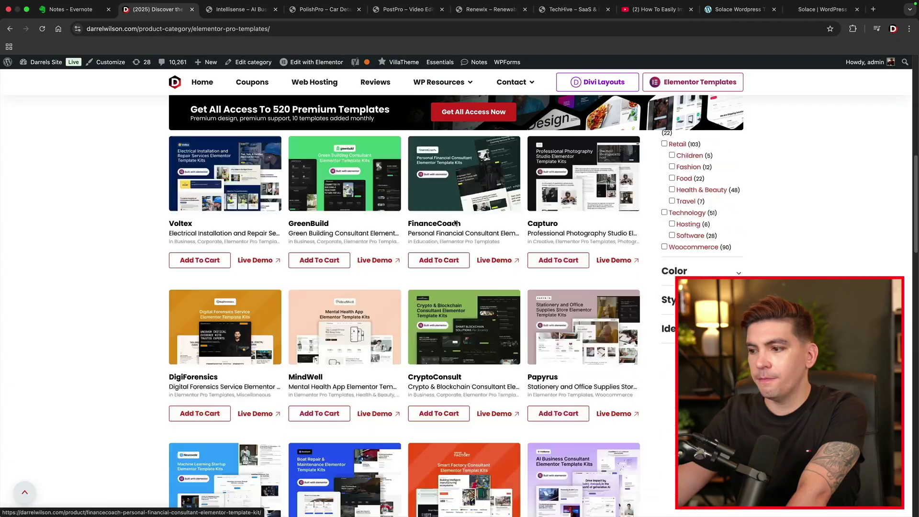
pyautogui.scroll(-2, 503, 273)
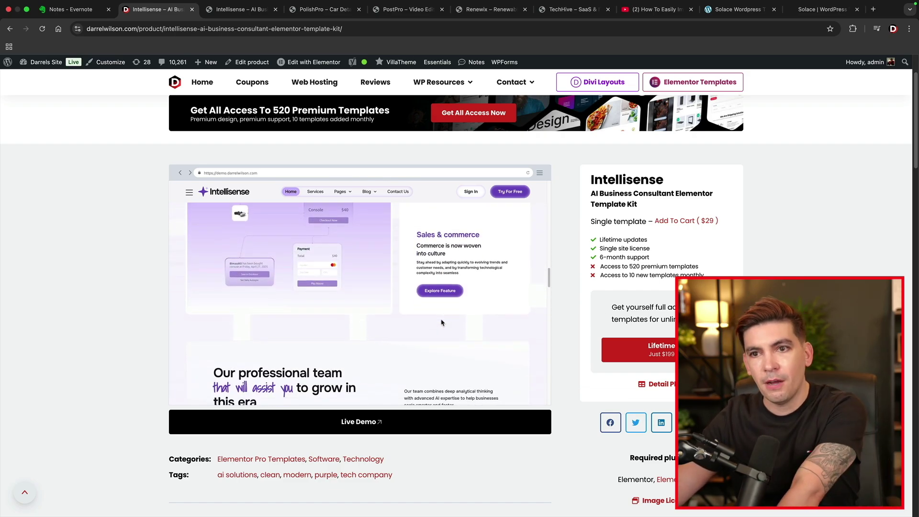
pyautogui.scroll(-3, 442, 322)
pyautogui.scroll(-1, 442, 320)
pyautogui.scroll(-2, 442, 317)
pyautogui.scroll(-3, 443, 314)
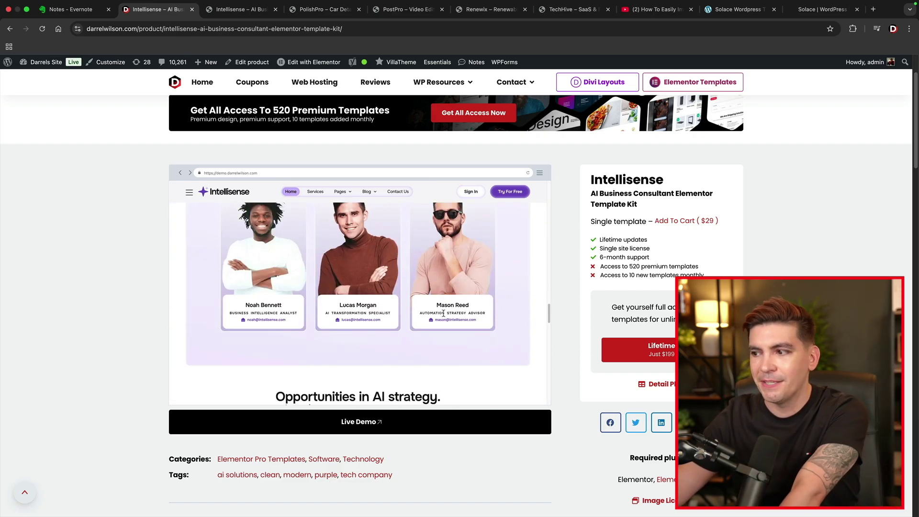
pyautogui.scroll(-2, 443, 313)
pyautogui.scroll(-2, 458, 312)
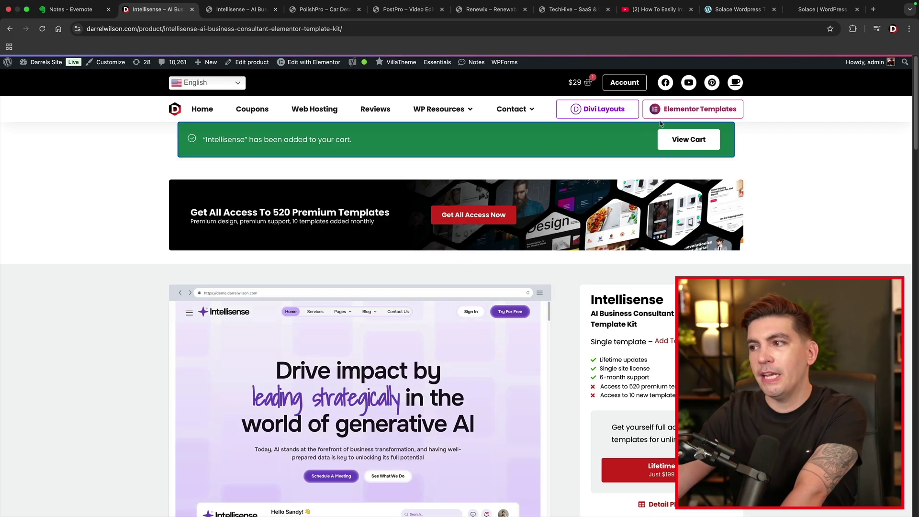
pyautogui.click(694, 141)
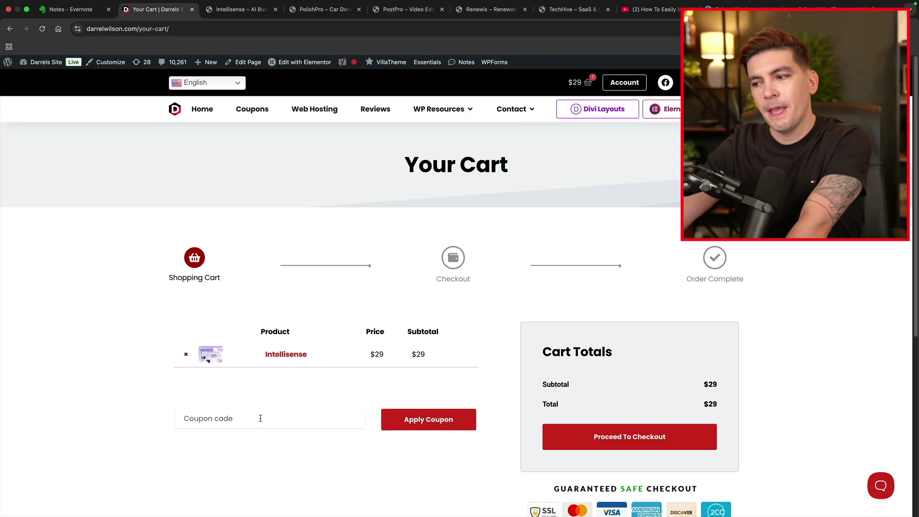
pyautogui.click(259, 417)
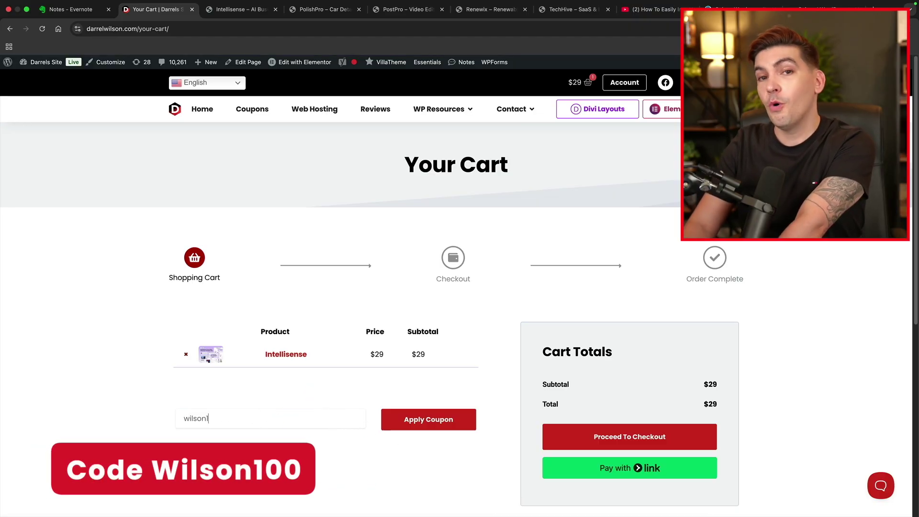
pyautogui.click(417, 424)
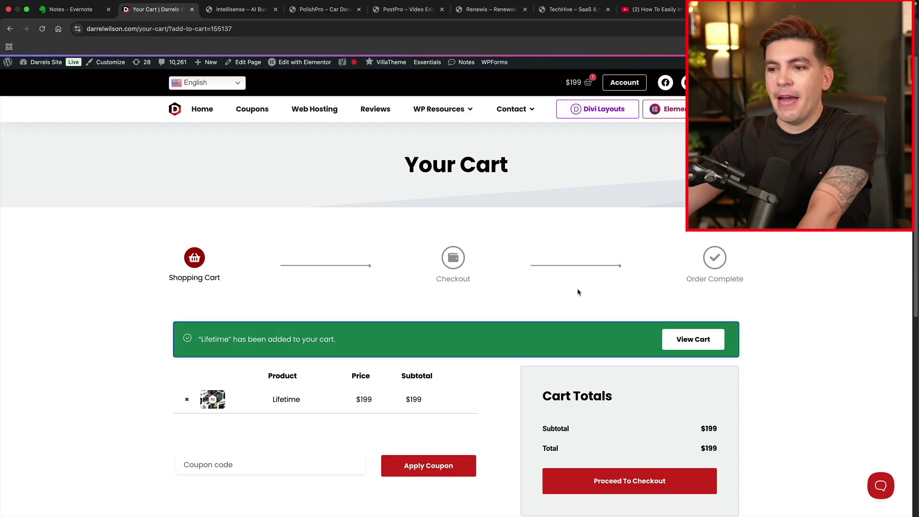
pyautogui.scroll(-2, 579, 292)
pyautogui.scroll(-1, 579, 292)
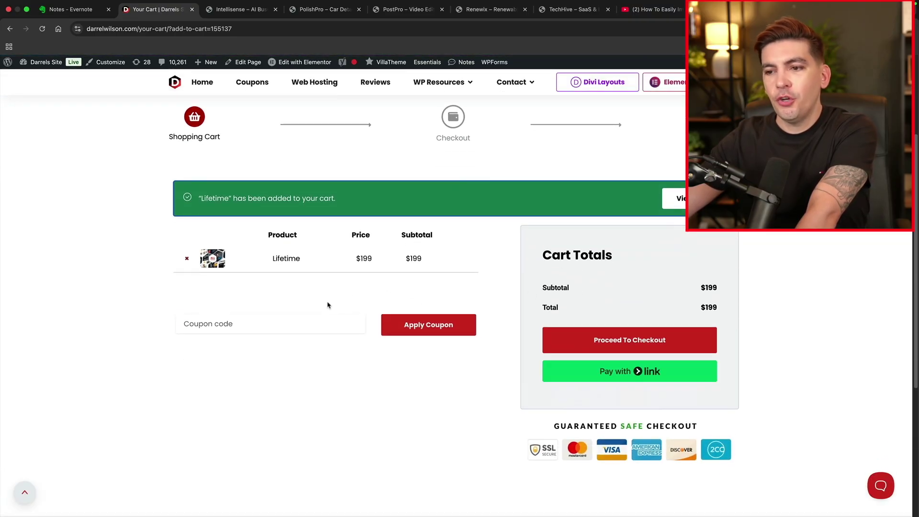
# Step: Apply coupon elementor10 and confirm the Lifetime plan total is now $179
pyautogui.click(268, 323)
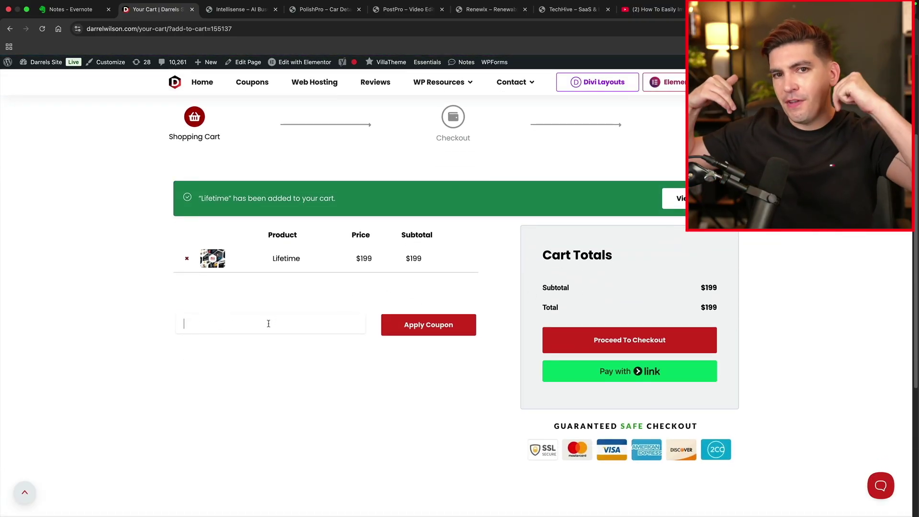
pyautogui.write('elementor10')
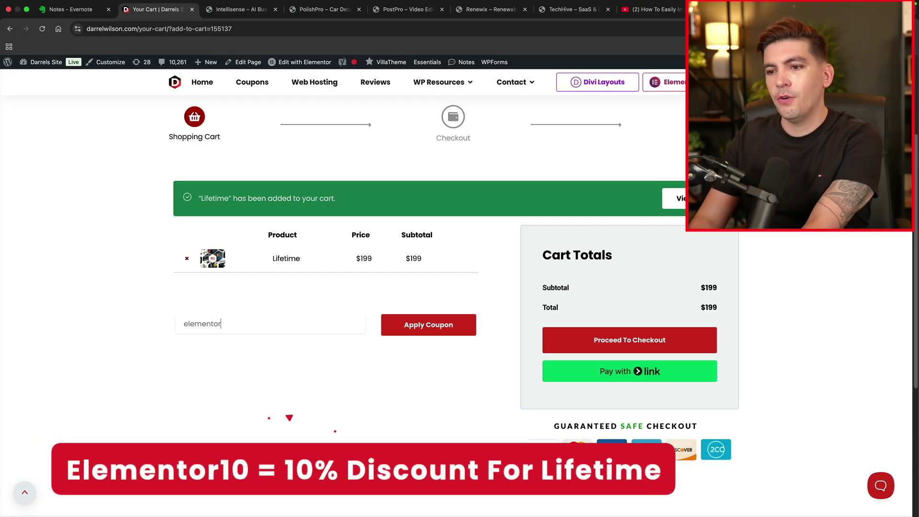
pyautogui.click(431, 326)
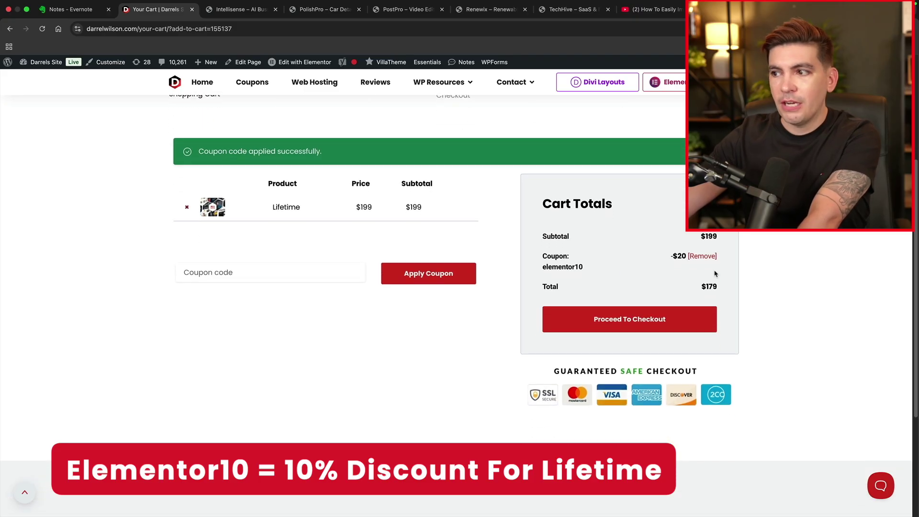
pyautogui.moveTo(702, 247); pyautogui.dragTo(715, 246)
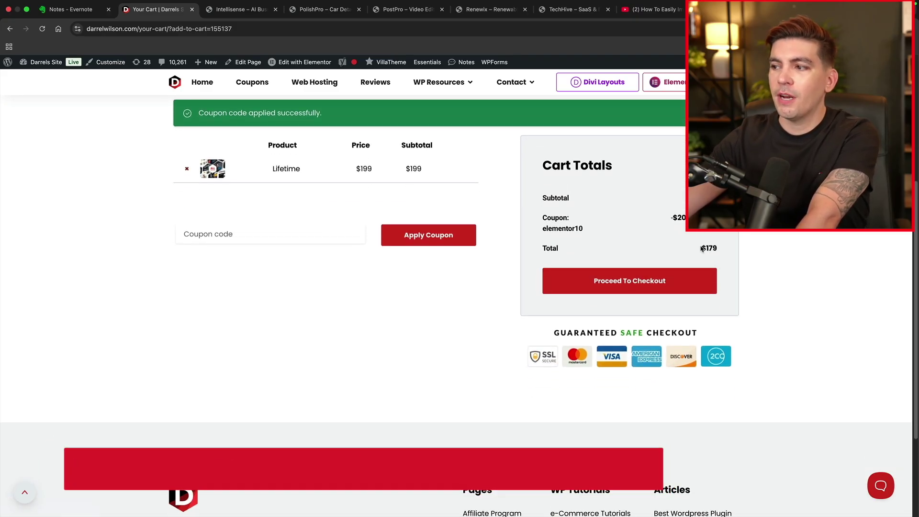
pyautogui.scroll(2, 744, 255)
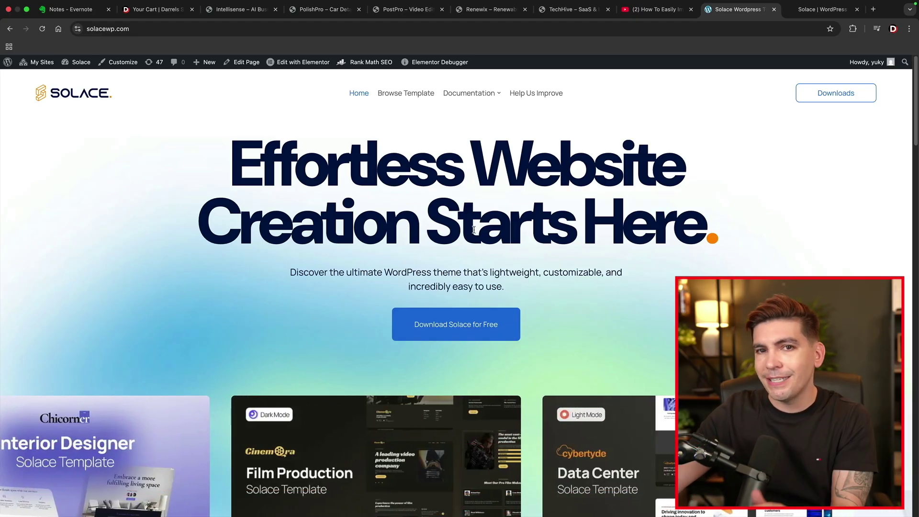
# Step: Open Solace's Browse Template library and check the theme's WordPress.org listing
pyautogui.click(408, 95)
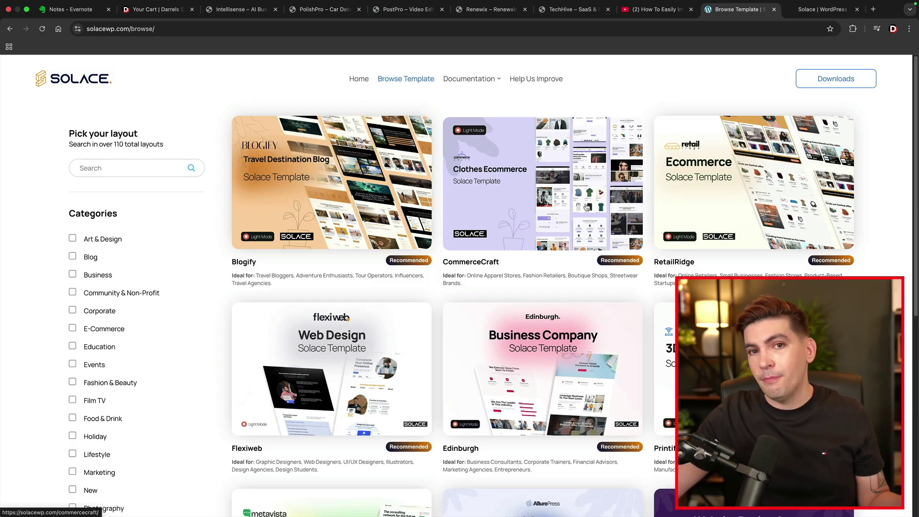
pyautogui.click(819, 10)
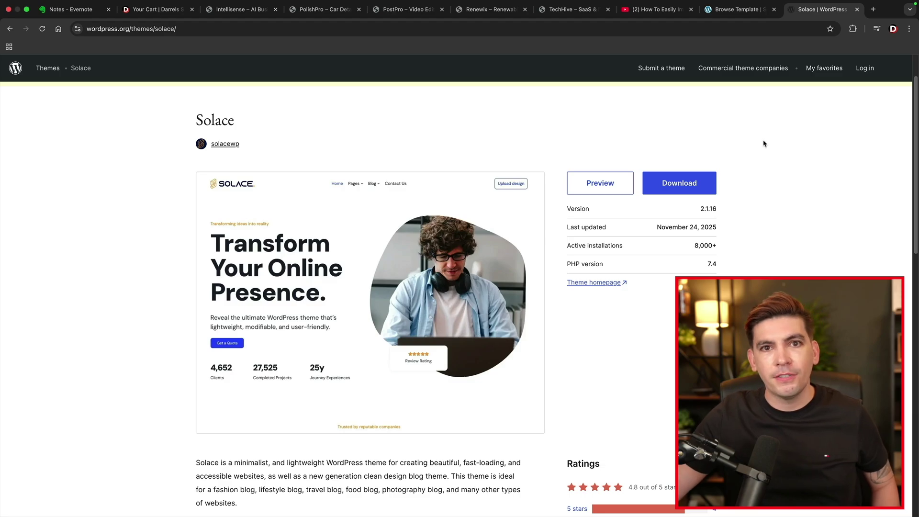
# Step: Return to the Solace gallery and load more templates such as StyleMuse and UniCraft
pyautogui.click(734, 10)
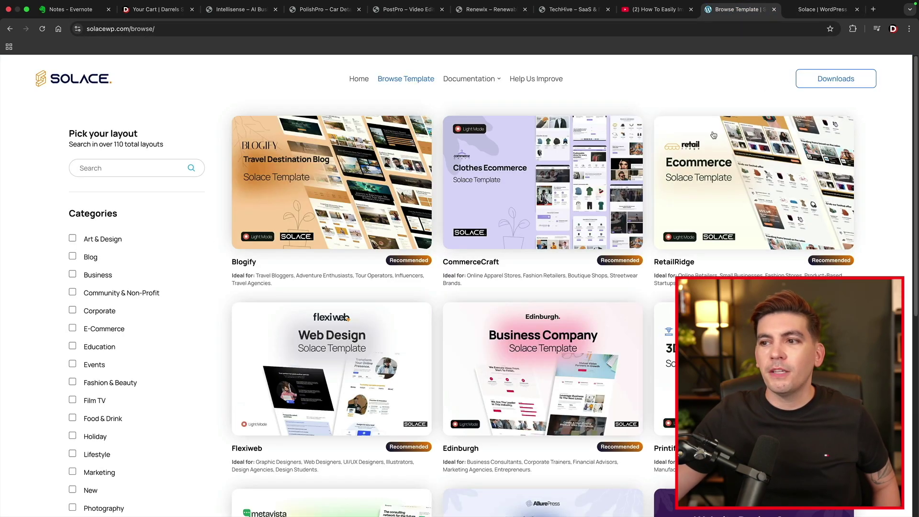
pyautogui.scroll(-2, 300, 278)
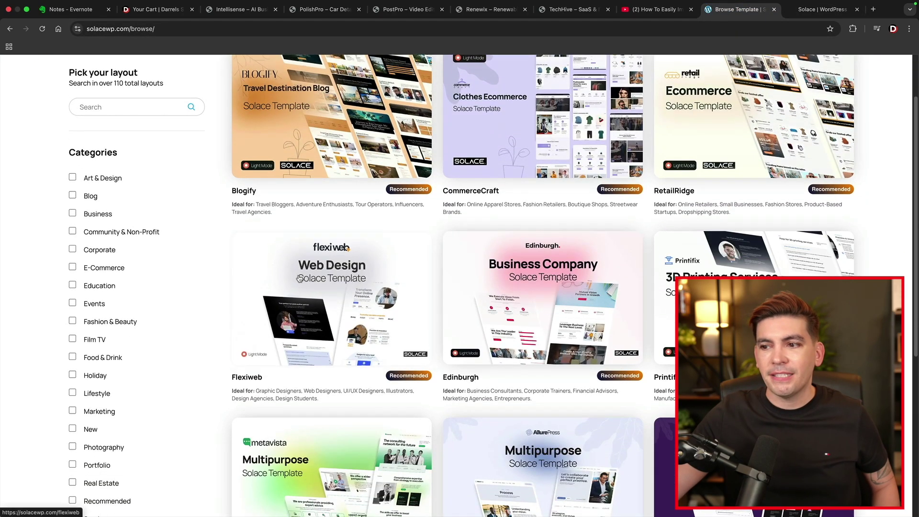
pyautogui.scroll(-2, 300, 279)
pyautogui.scroll(-2, 300, 280)
pyautogui.scroll(-2, 300, 279)
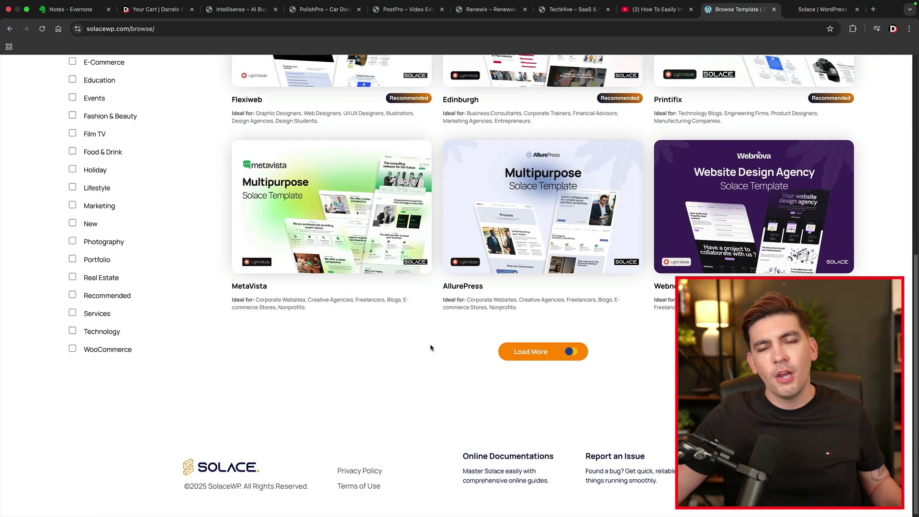
pyautogui.scroll(-1, 431, 348)
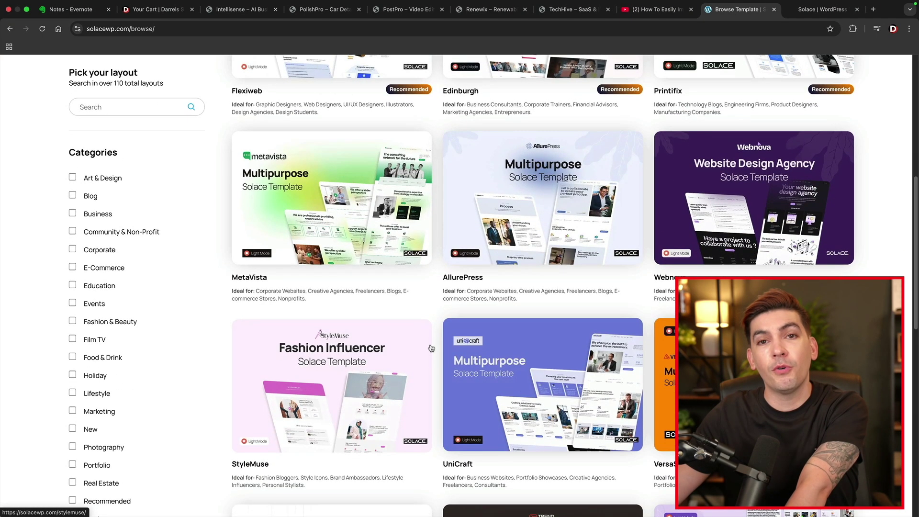